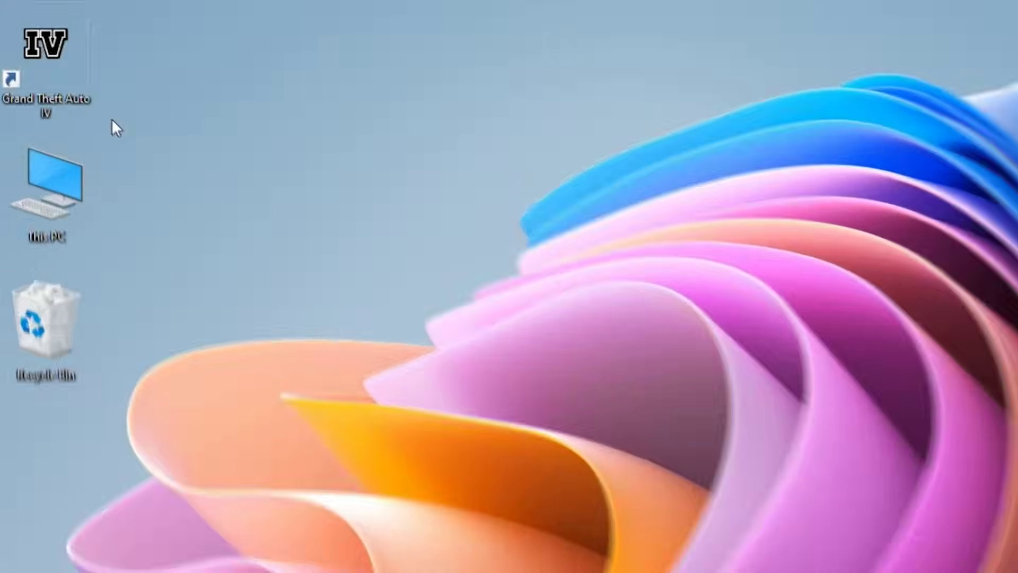
Step: Open the Grand Theft Auto IV shortcut's file location in a maximized File Explorer window
{"action": "left_click", "coordinate": [65, 73]}
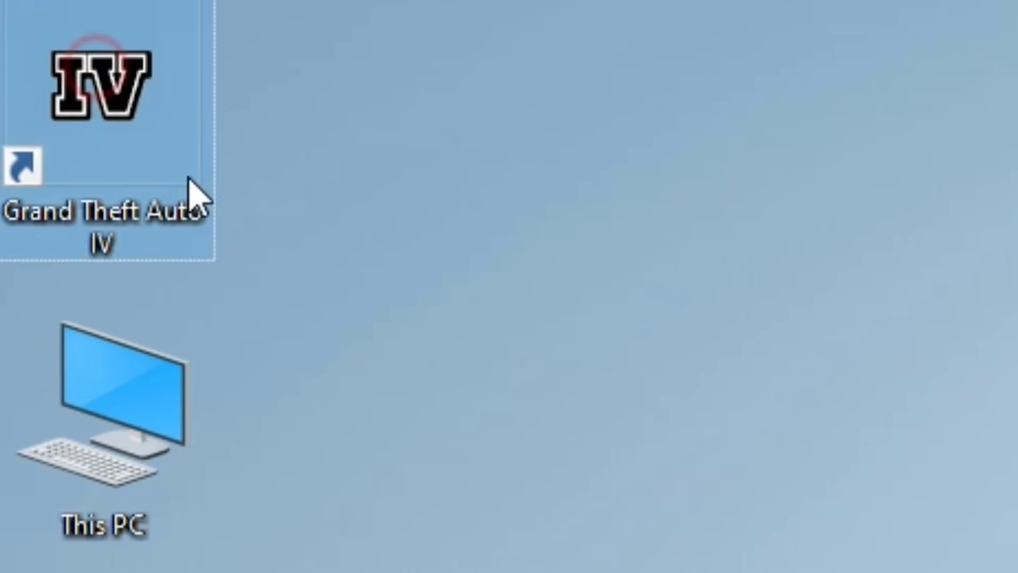
{"action": "right_click", "coordinate": [131, 110]}
{"action": "left_click", "coordinate": [401, 191]}
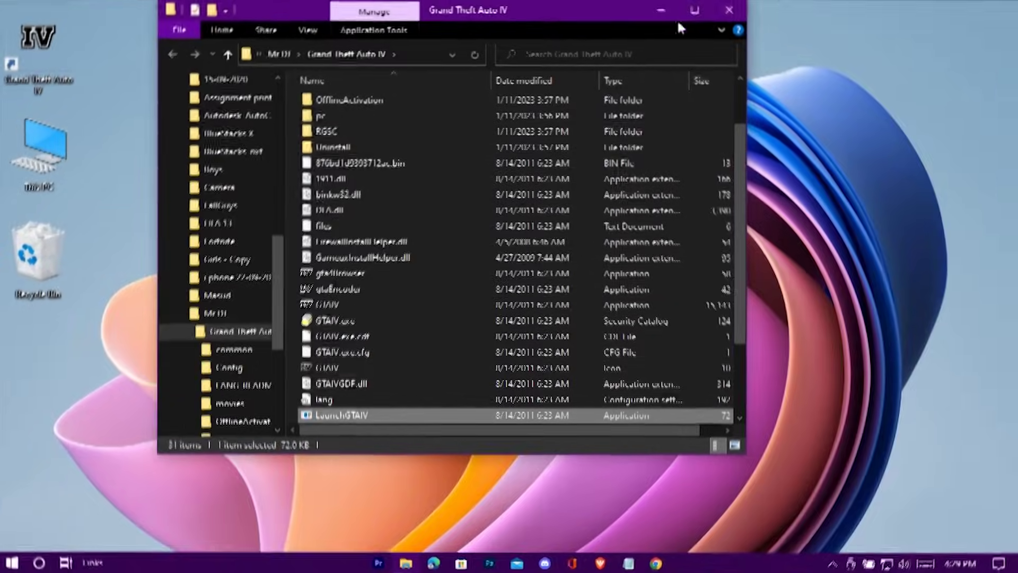
{"action": "double_click", "coordinate": [684, 11]}
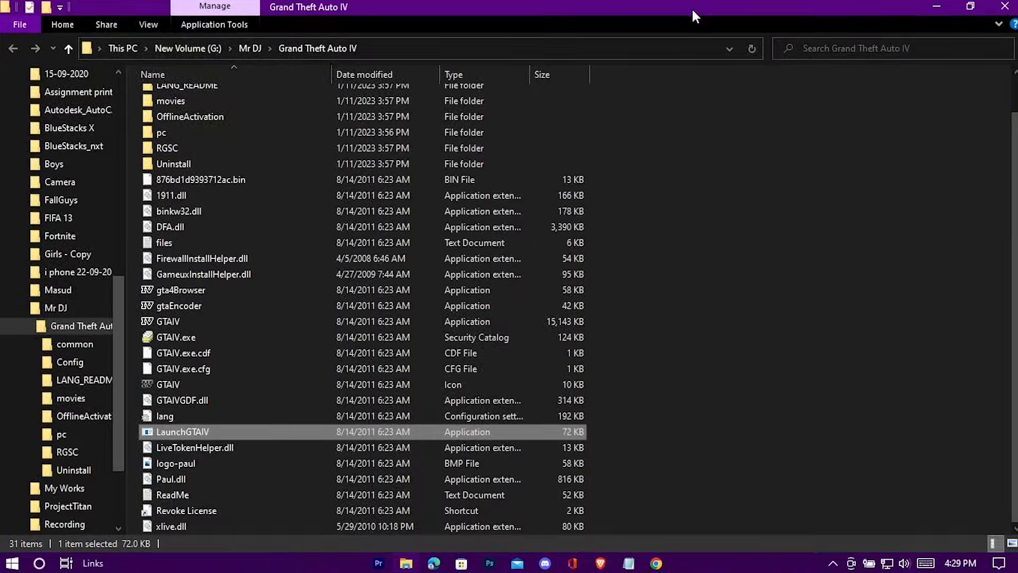
Step: In Mr DJ, copy the Grand Theft Auto IV folder to make a duplicate beside it
{"action": "left_click", "coordinate": [250, 48]}
{"action": "left_click", "coordinate": [210, 125]}
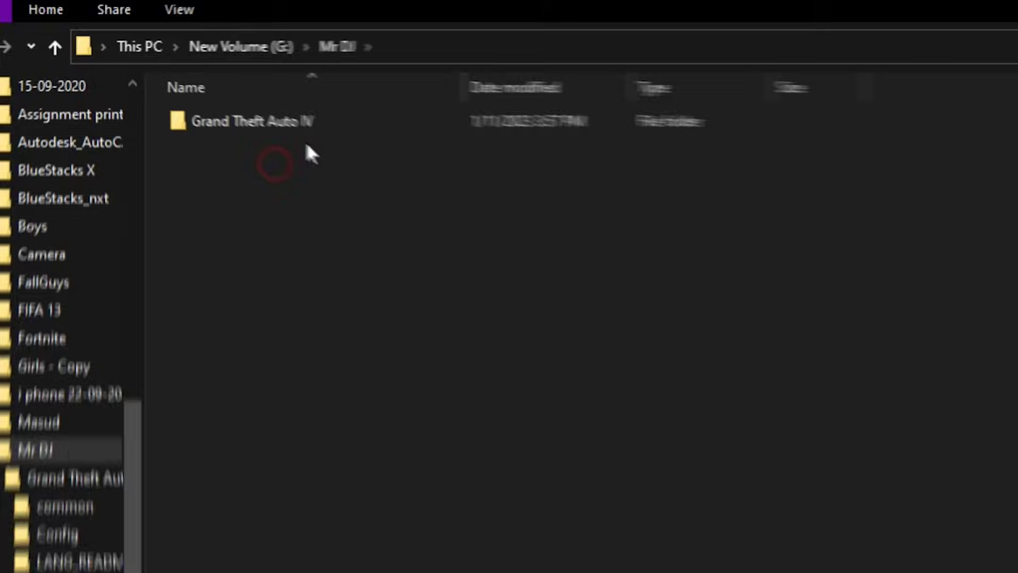
{"action": "left_click", "coordinate": [297, 123]}
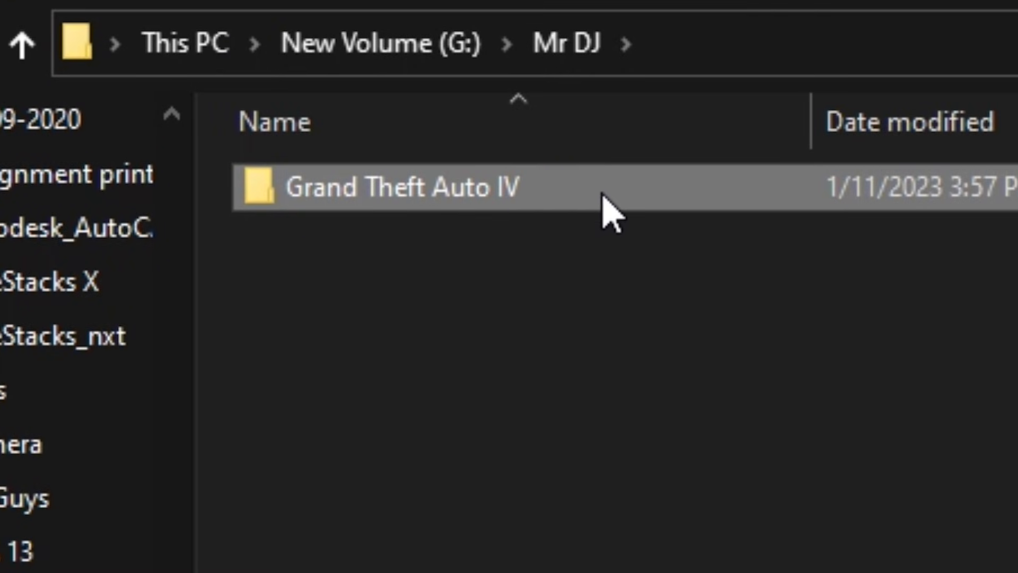
{"action": "right_click", "coordinate": [660, 187]}
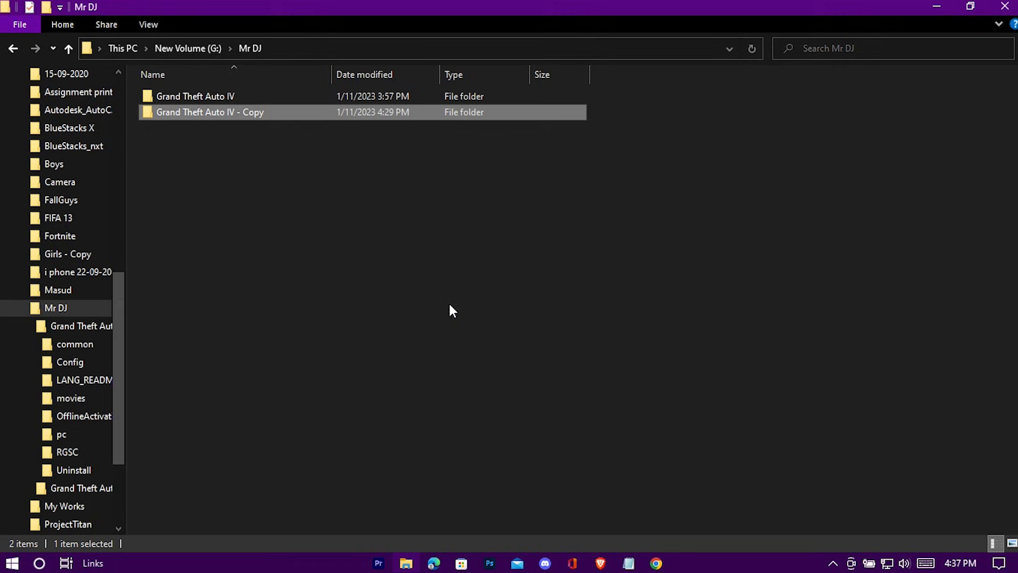
Step: Rename the 'Grand Theft Auto IV - Copy' folder to 'Grand Theft Auto IV - Mdded'
{"action": "left_click", "coordinate": [269, 164]}
{"action": "left_click", "coordinate": [266, 119]}
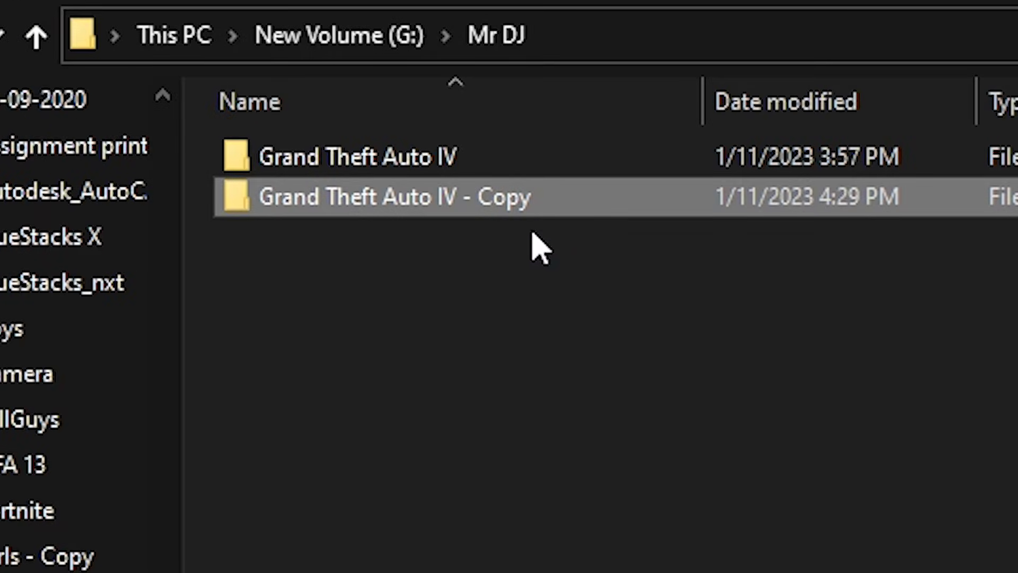
{"action": "key", "text": "F2"}
{"action": "left_click", "coordinate": [551, 207]}
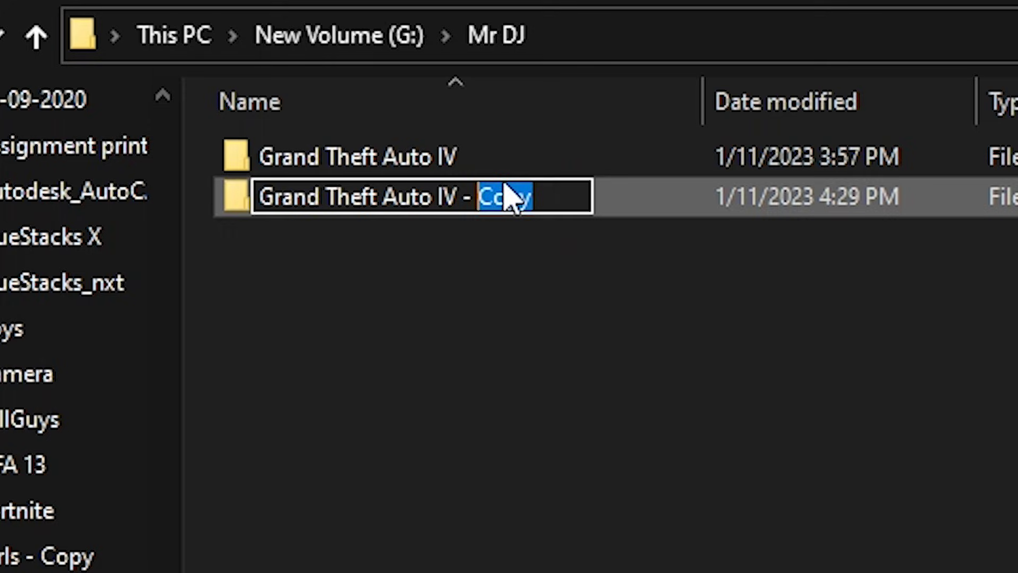
{"action": "type", "text": "Modded"}
{"action": "key", "text": "Return"}
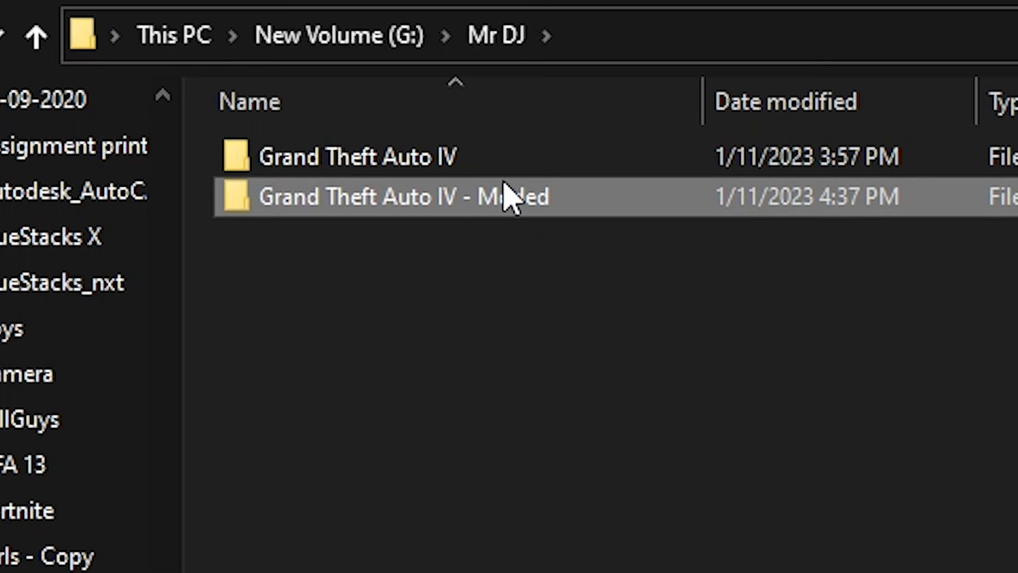
{"action": "left_click", "coordinate": [565, 217]}
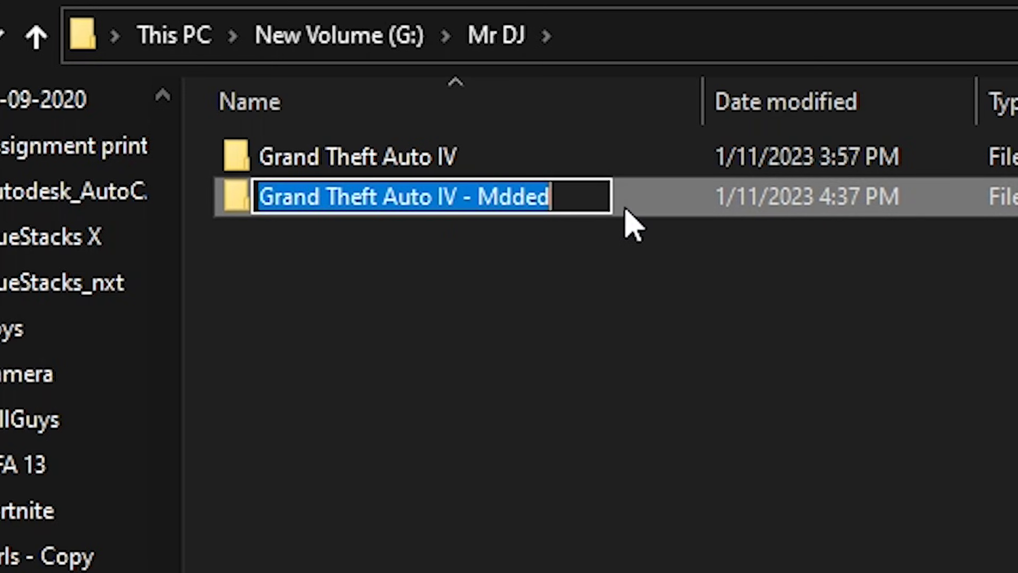
{"action": "key", "text": "Return"}
Step: Look through the renamed game folder's contents, then minimize File Explorer to the desktop
{"action": "double_click", "coordinate": [653, 212]}
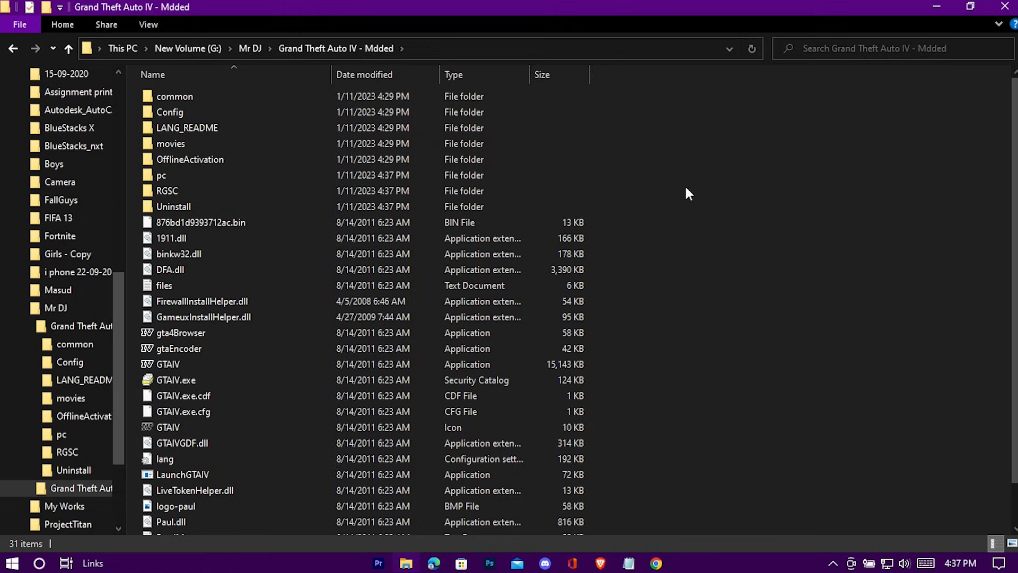
{"action": "scroll", "coordinate": [689, 186], "scroll_direction": "down", "scroll_amount": 1}
{"action": "scroll", "coordinate": [647, 232], "scroll_direction": "up", "scroll_amount": 1}
{"action": "left_click", "coordinate": [936, 7]}
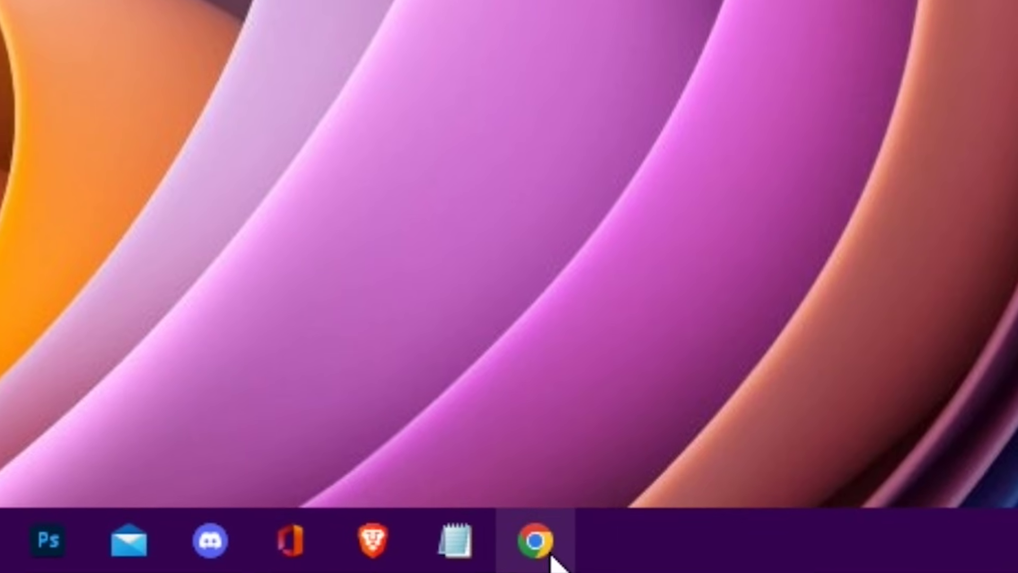
Step: Search 'ice enhancer' in Chrome and follow the official site's iCEnhancer 3.0 download link
{"action": "left_click", "coordinate": [660, 567]}
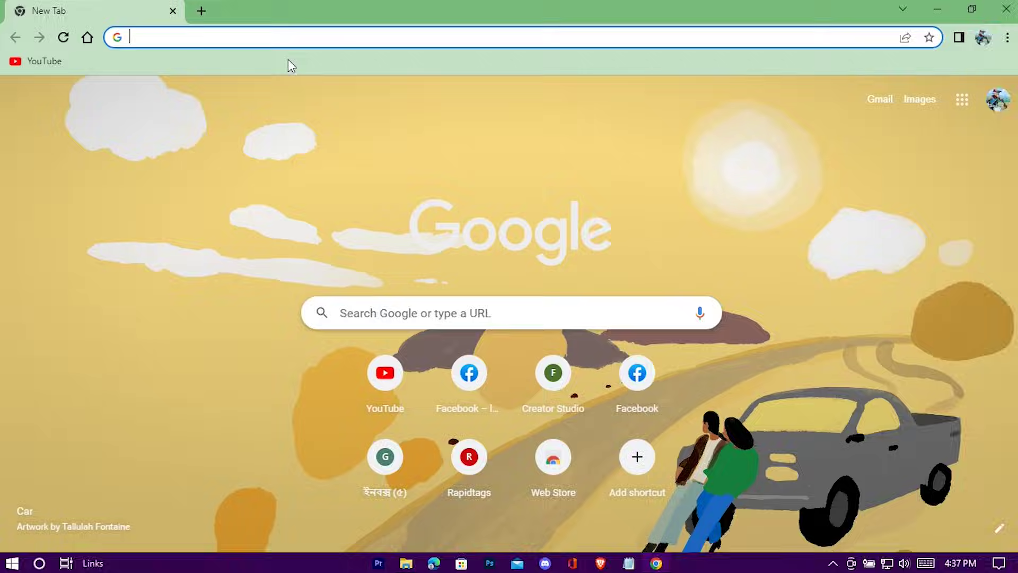
{"action": "type", "text": "ice"}
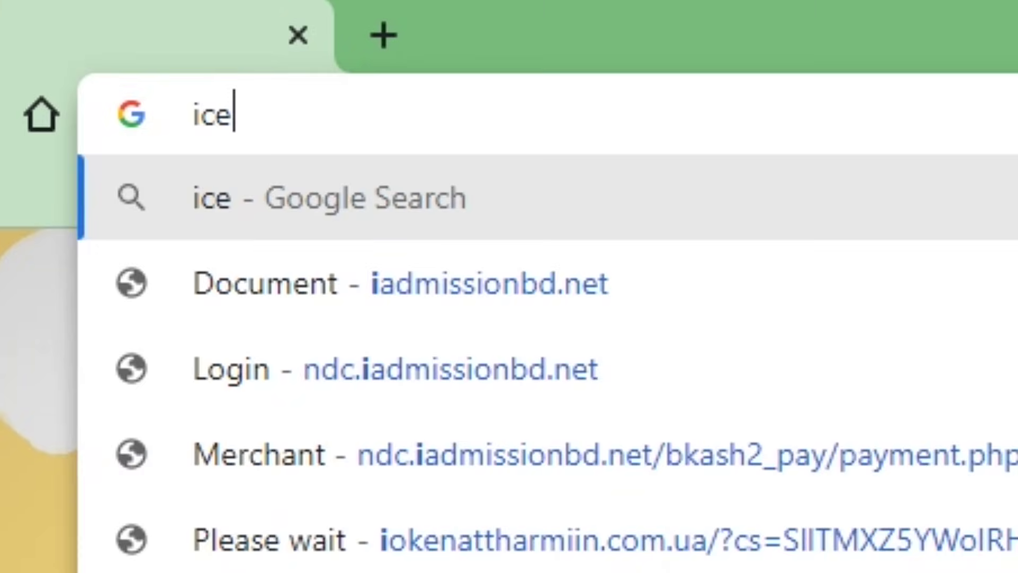
{"action": "type", "text": " enhancer"}
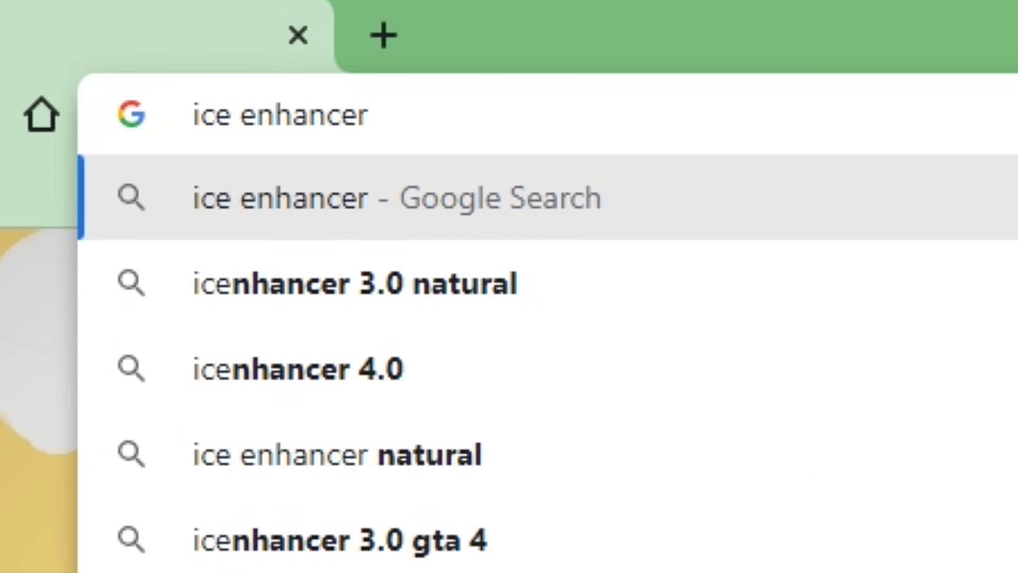
{"action": "key", "text": "Return"}
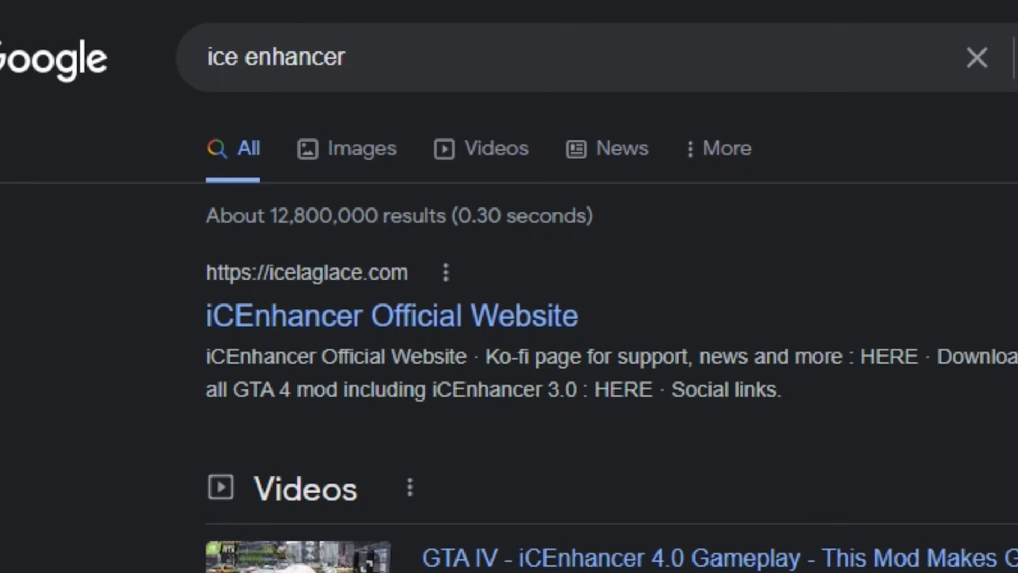
{"action": "left_click", "coordinate": [342, 321]}
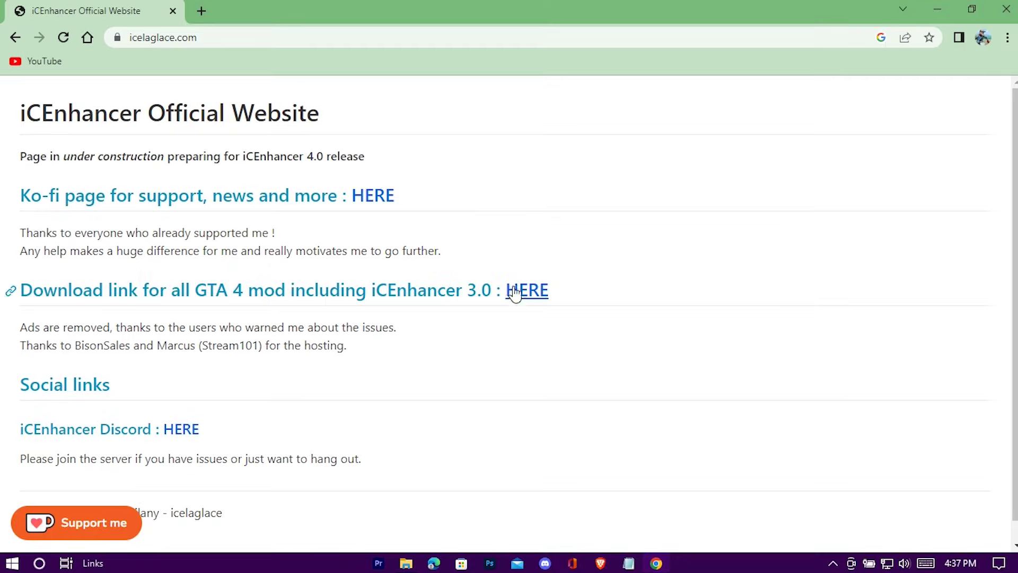
{"action": "left_click", "coordinate": [539, 297]}
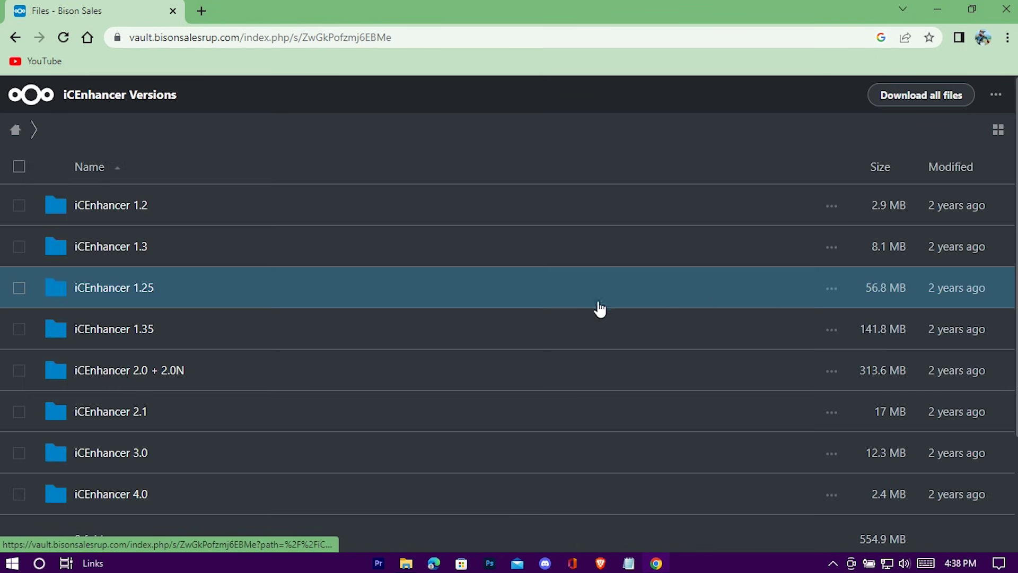
Step: Download the iCEnhancer 3.0 folder from the Nextcloud share as iCEnhancer 3.0.zip
{"action": "scroll", "coordinate": [600, 309], "scroll_direction": "down", "scroll_amount": 3}
{"action": "scroll", "coordinate": [536, 302], "scroll_direction": "up", "scroll_amount": 3}
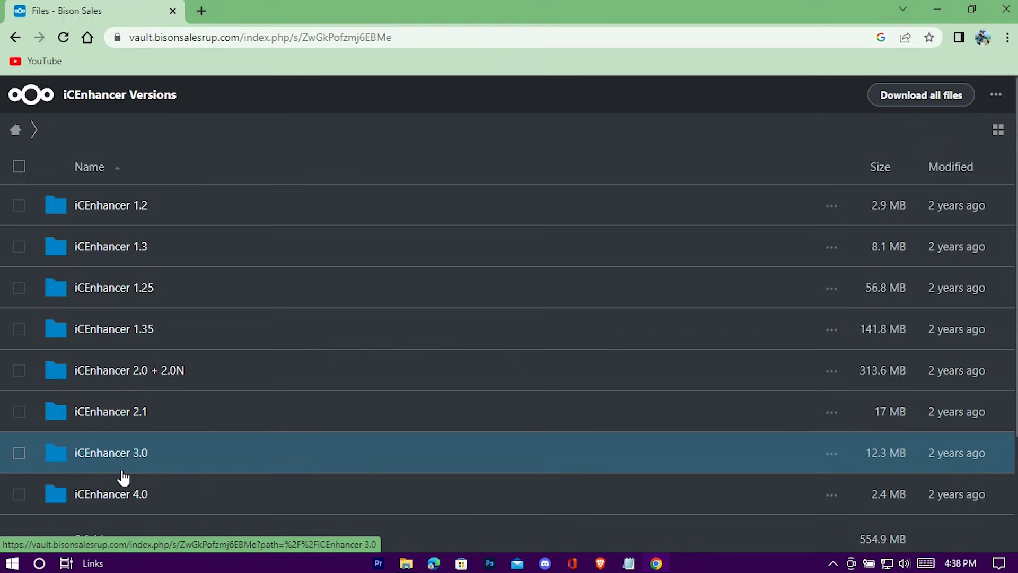
{"action": "left_click", "coordinate": [832, 455]}
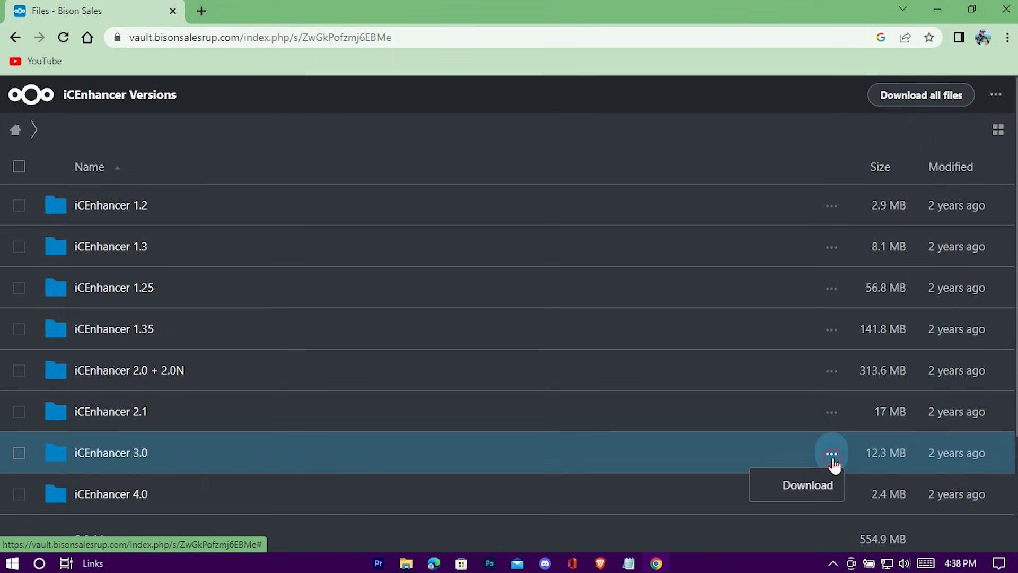
{"action": "left_click", "coordinate": [788, 486]}
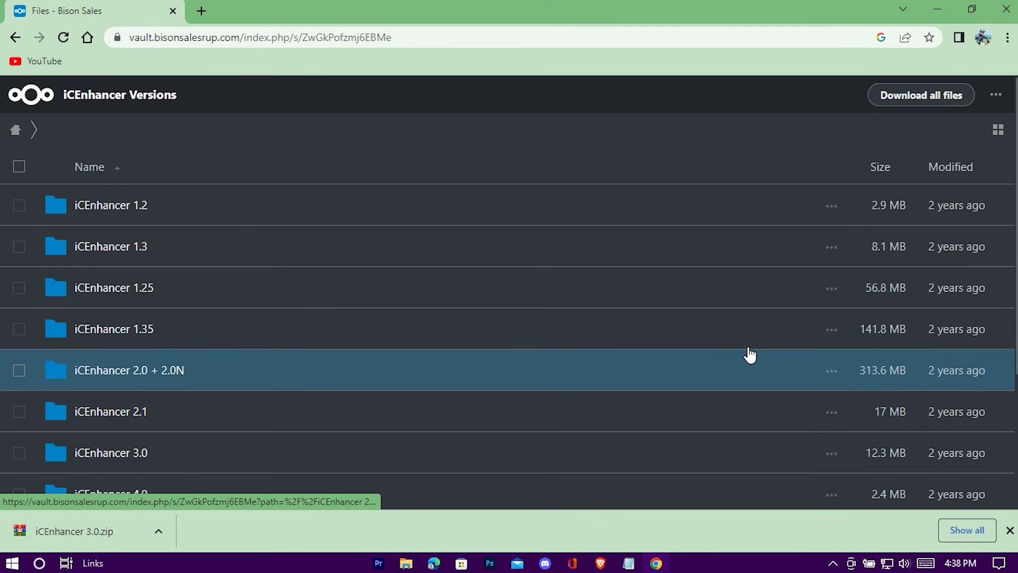
Step: Save the downloaded iCEnhancer 3.0.zip onto the desktop and close Chrome
{"action": "left_click", "coordinate": [966, 8]}
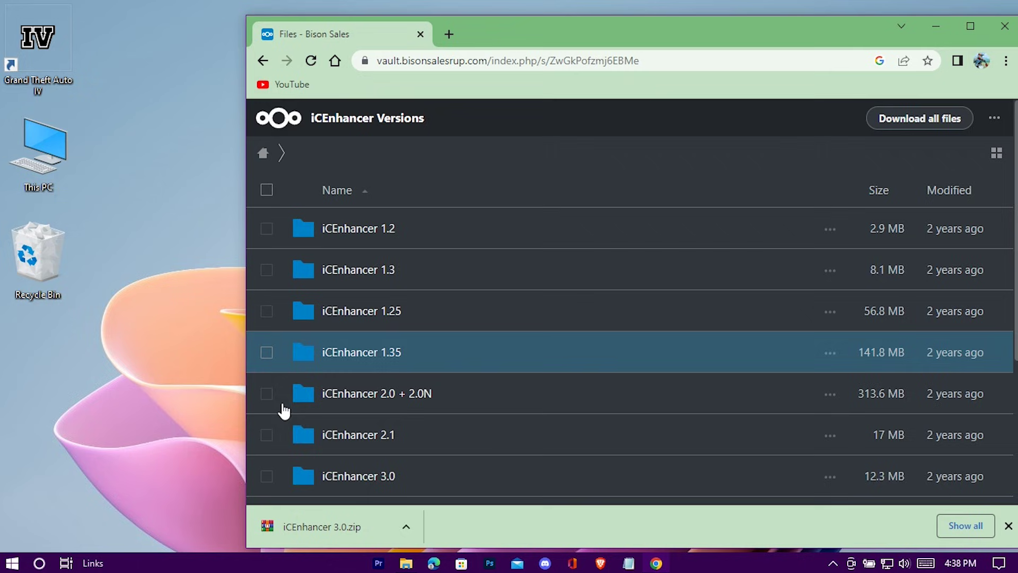
{"action": "left_click_drag", "start_coordinate": [214, 488], "coordinate": [118, 377]}
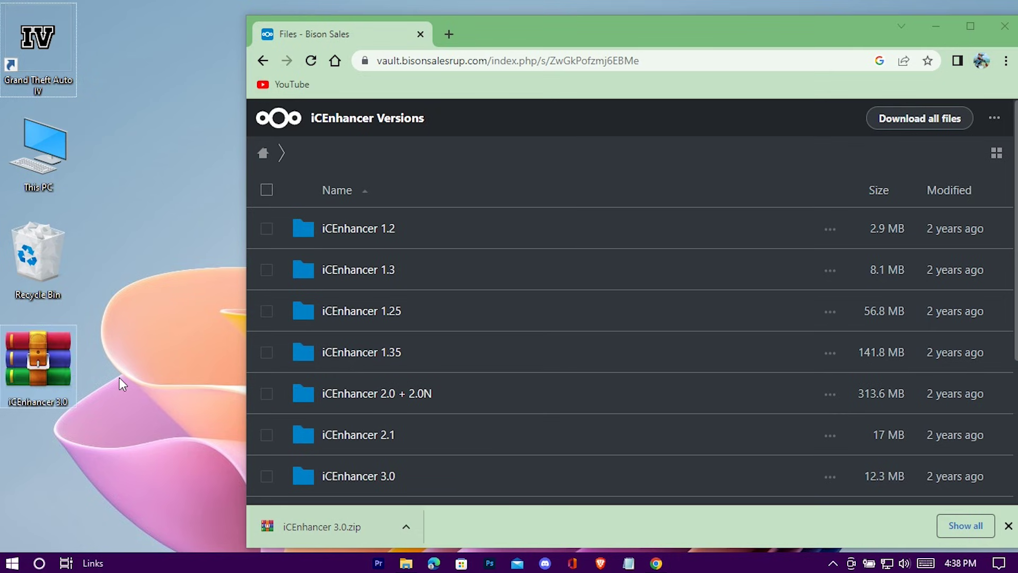
{"action": "left_click", "coordinate": [1005, 27]}
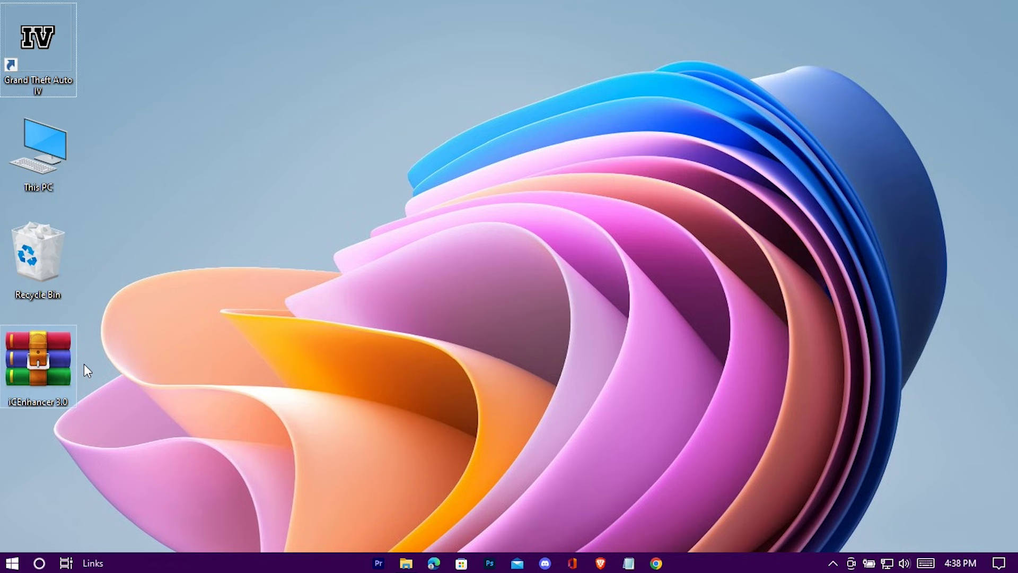
Step: Extract the iCEnhancer 3.0 archive on the desktop and snap its folder beside the modded GTA IV folder
{"action": "right_click", "coordinate": [47, 361]}
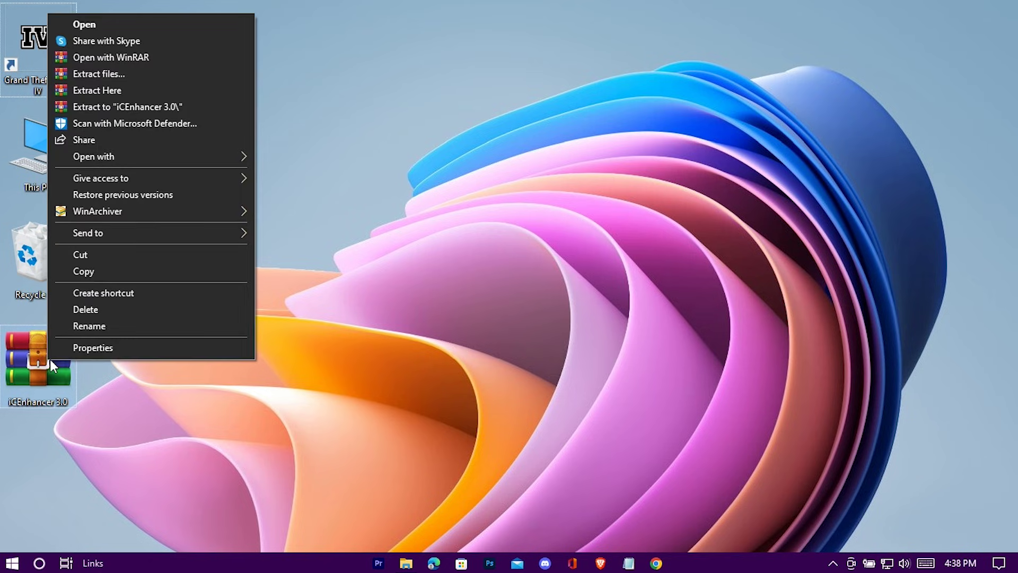
{"action": "left_click", "coordinate": [174, 90]}
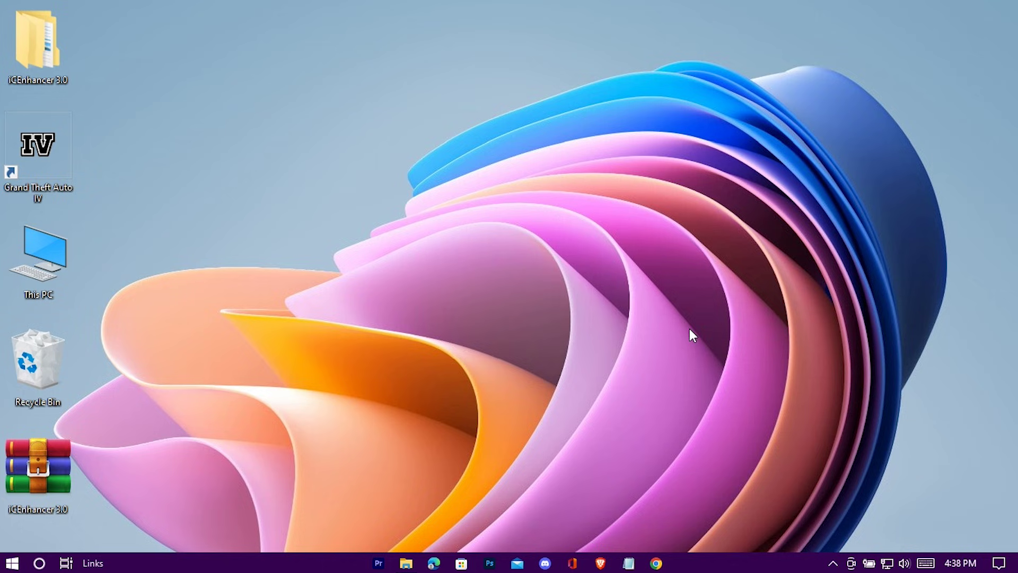
{"action": "double_click", "coordinate": [40, 39]}
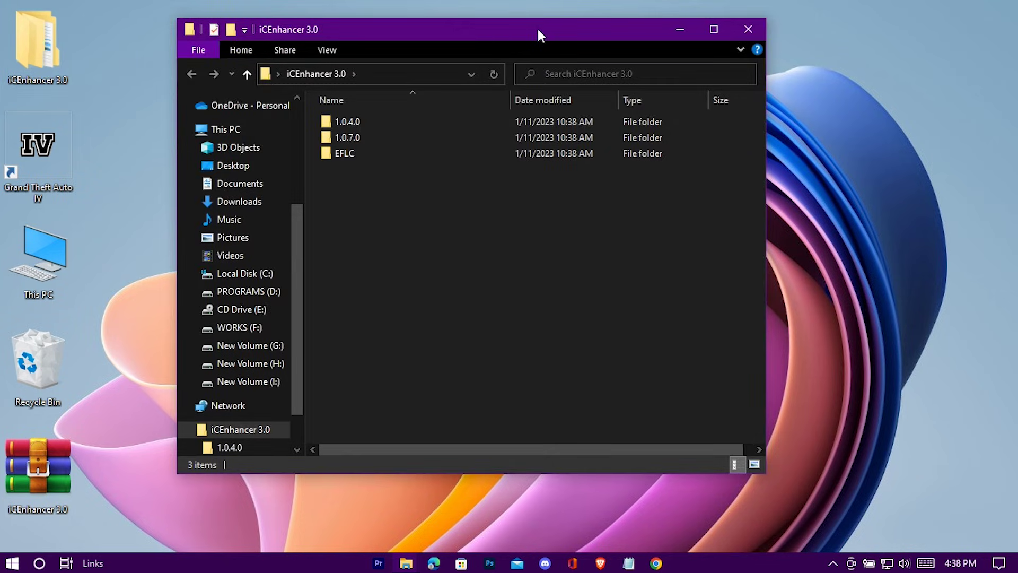
{"action": "left_click_drag", "start_coordinate": [538, 30], "coordinate": [1, 173]}
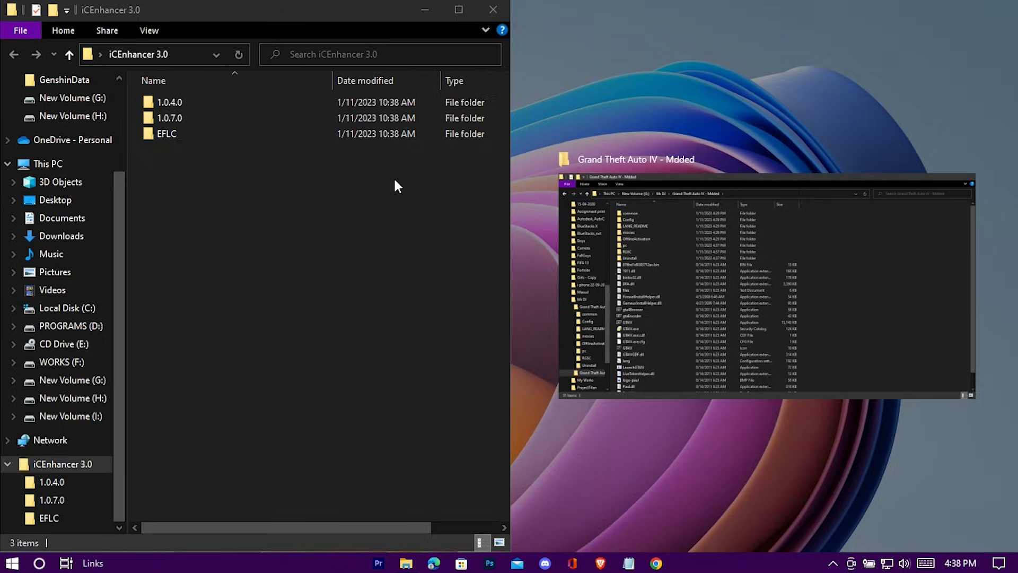
{"action": "left_click", "coordinate": [684, 273]}
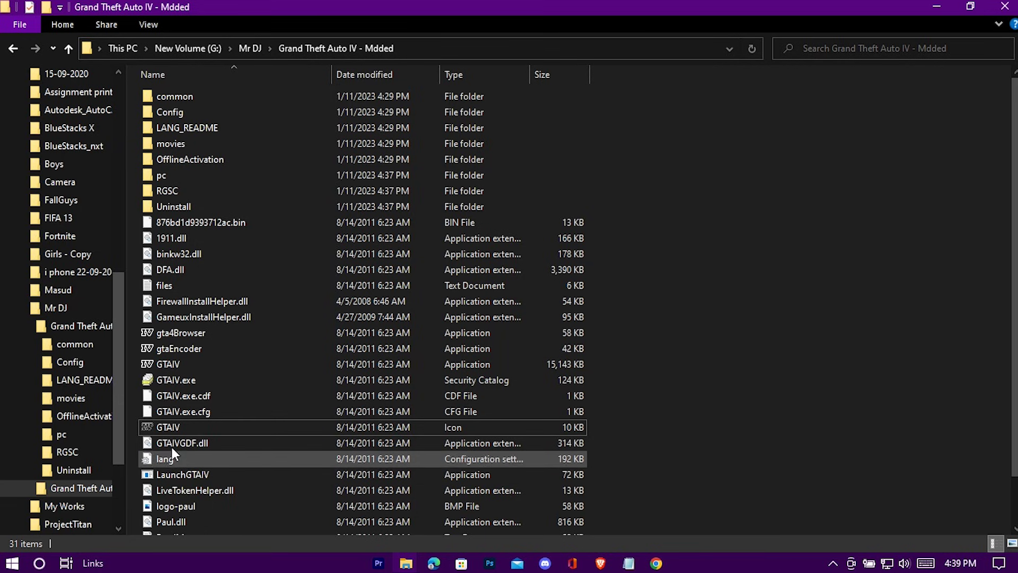
{"action": "left_click", "coordinate": [174, 365]}
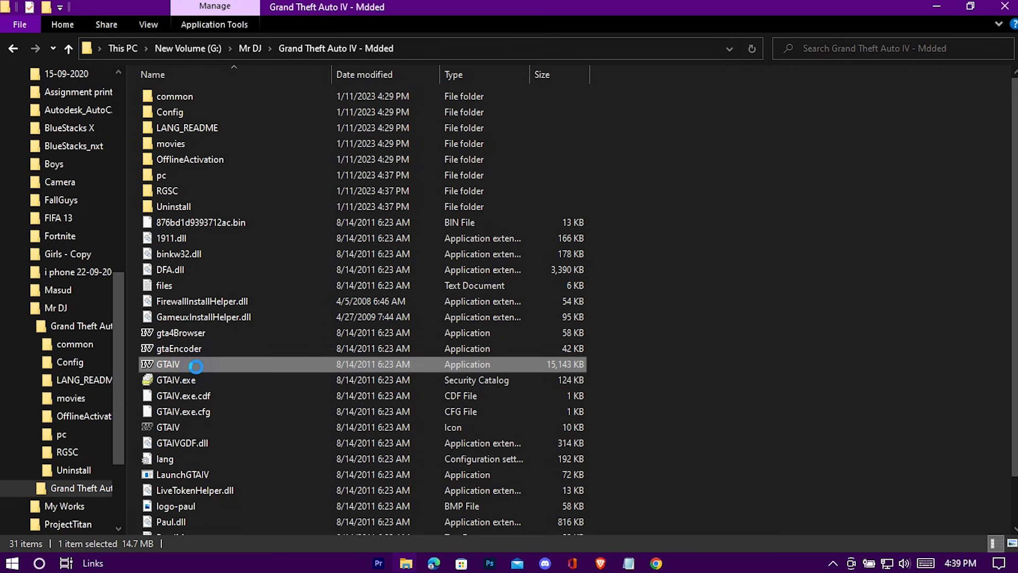
{"action": "right_click", "coordinate": [196, 366]}
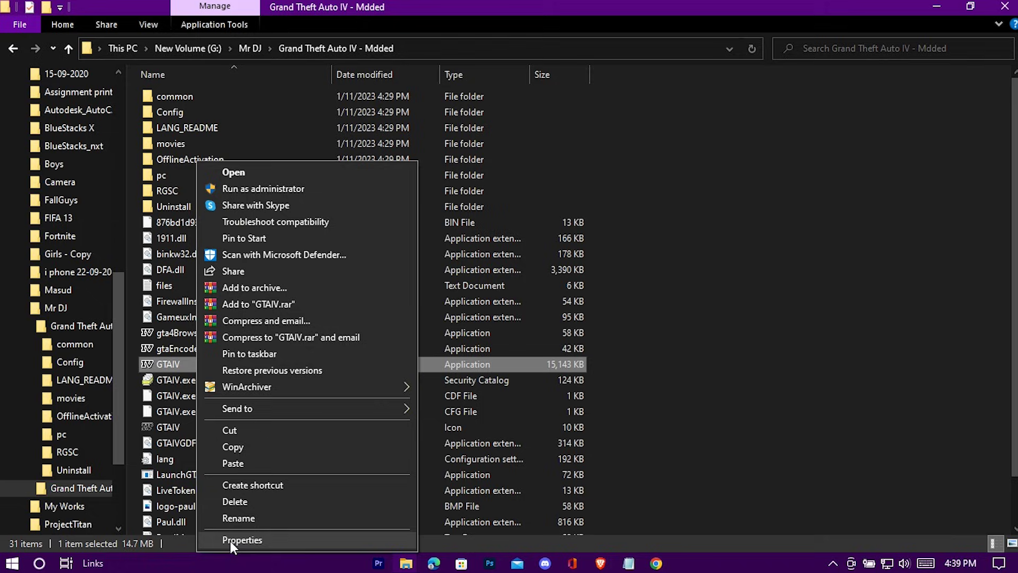
{"action": "left_click", "coordinate": [310, 540]}
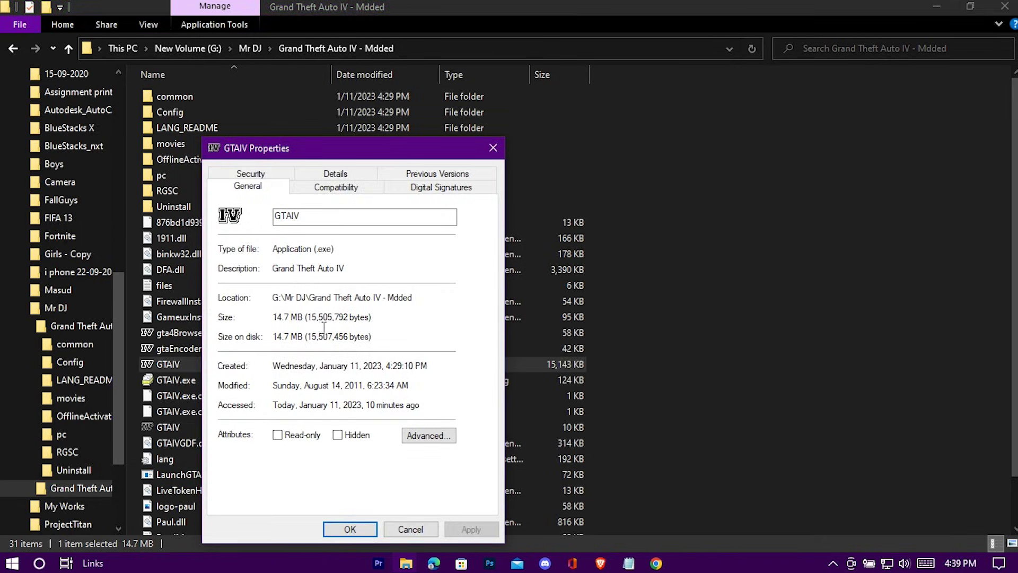
{"action": "left_click", "coordinate": [358, 173]}
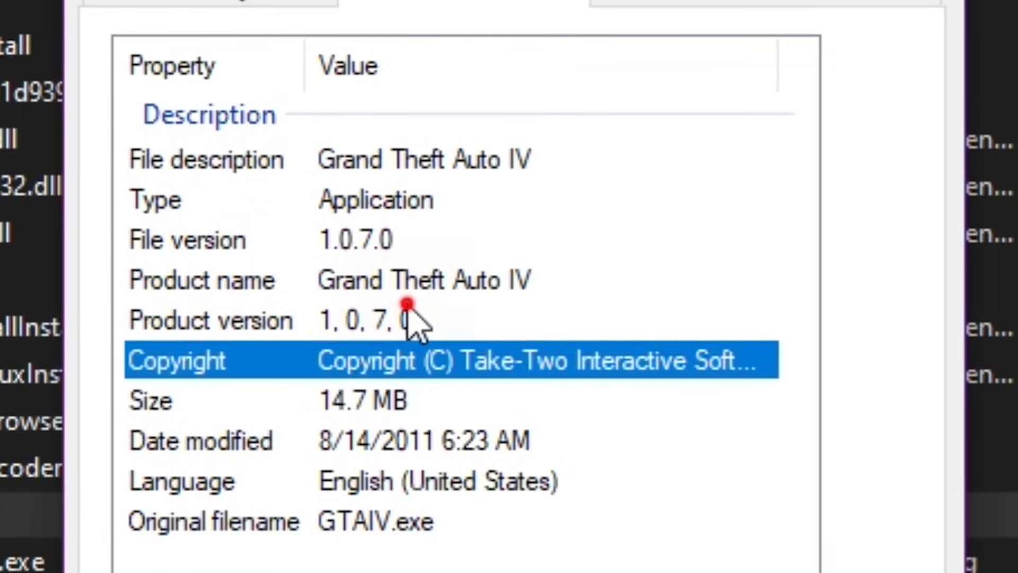
{"action": "left_click", "coordinate": [408, 306]}
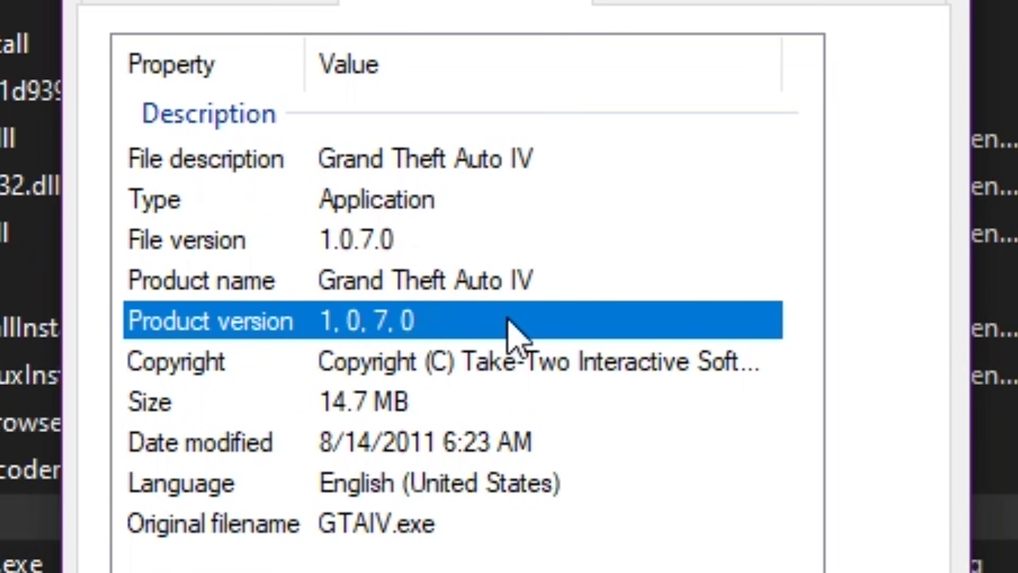
{"action": "left_click", "coordinate": [387, 224]}
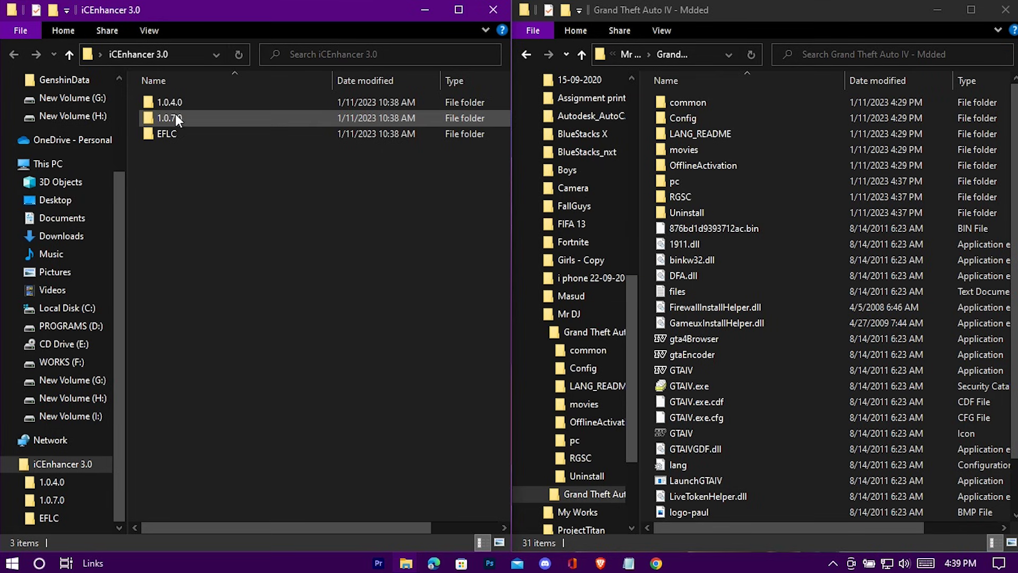
Step: Extract the iCE30_1070_REV1 archive inside the 1.0.7.0 folder
{"action": "double_click", "coordinate": [245, 118]}
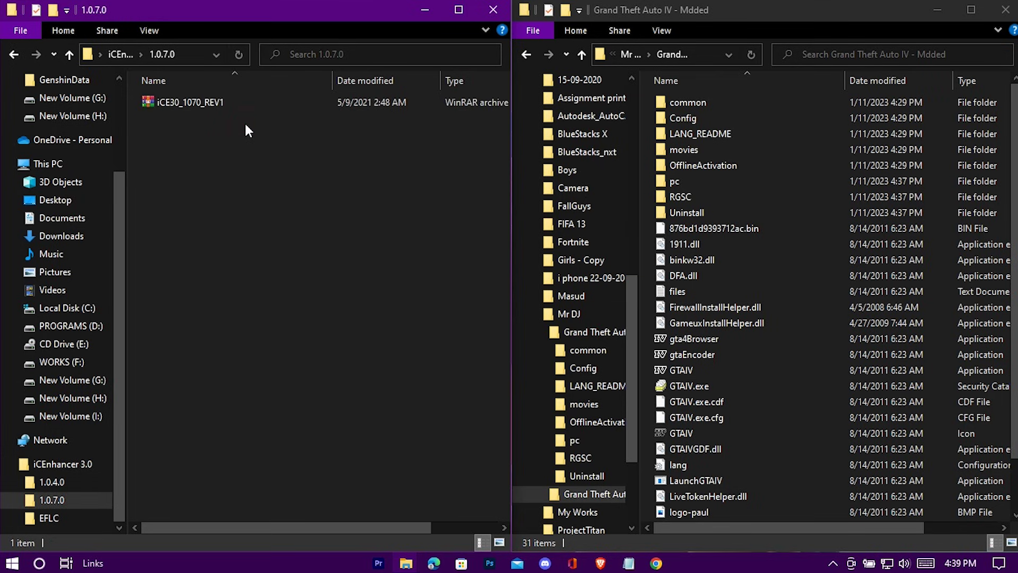
{"action": "left_click", "coordinate": [175, 102]}
{"action": "right_click", "coordinate": [180, 103]}
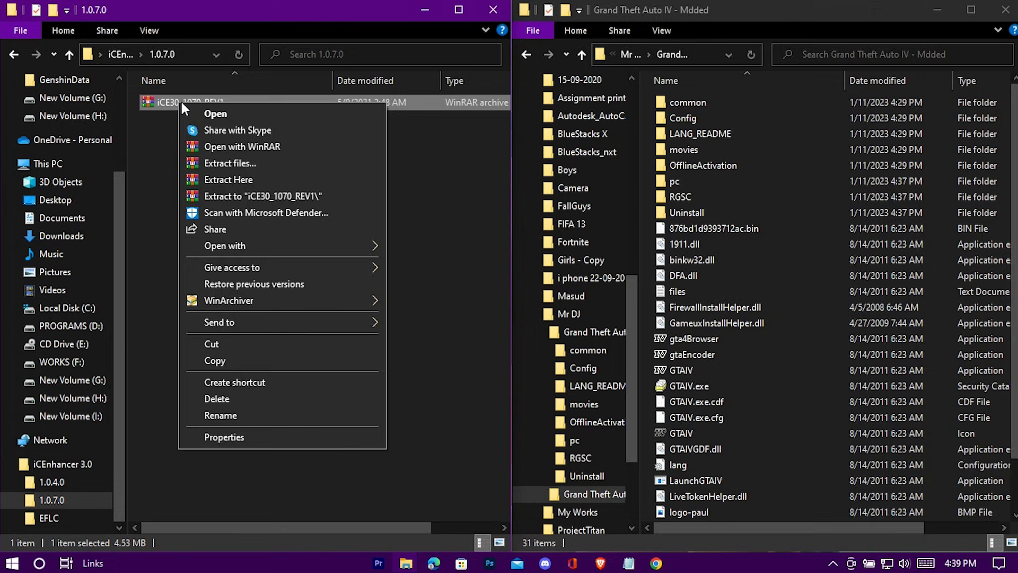
{"action": "left_click", "coordinate": [248, 175]}
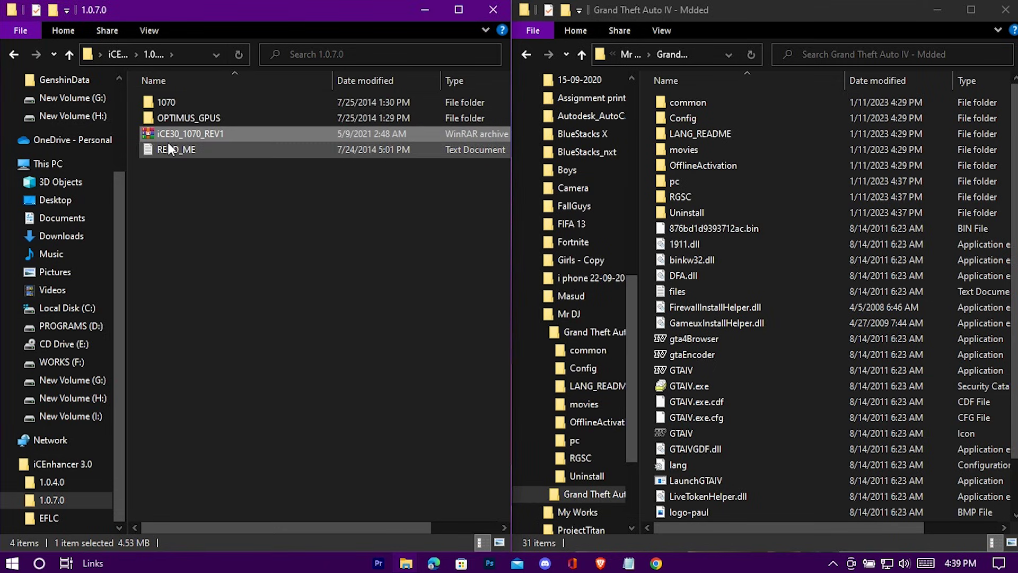
Step: Copy all 23 items from the 1070 folder into the modded GTA IV folder
{"action": "double_click", "coordinate": [174, 103]}
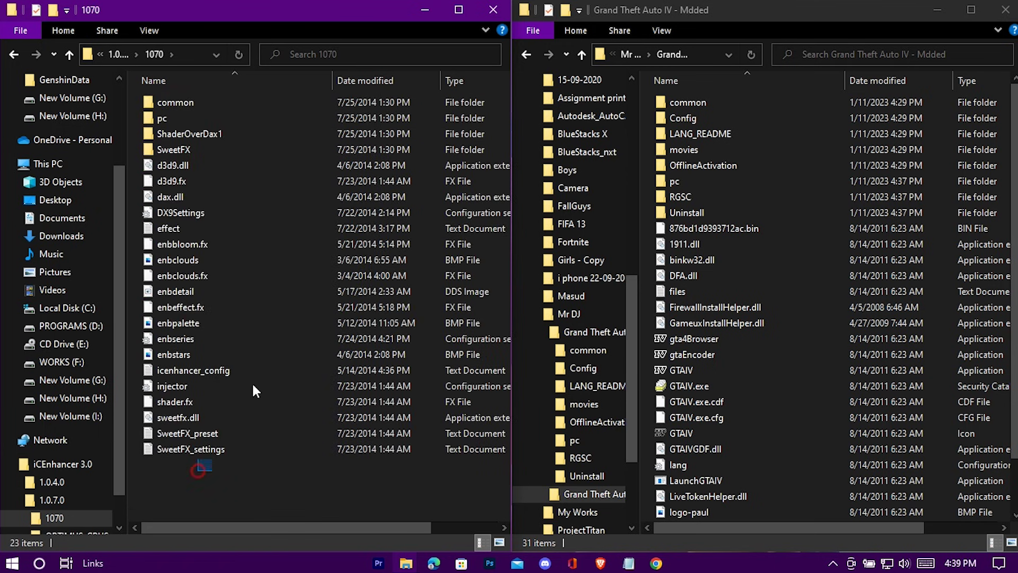
{"action": "left_click_drag", "start_coordinate": [198, 471], "coordinate": [346, 97]}
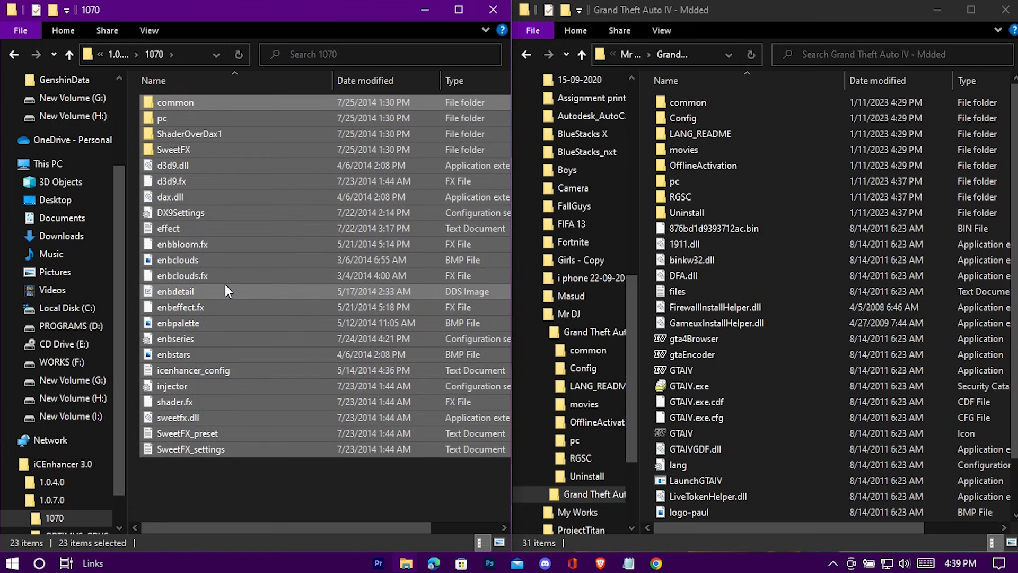
{"action": "left_click_drag", "start_coordinate": [593, 288], "coordinate": [648, 295]}
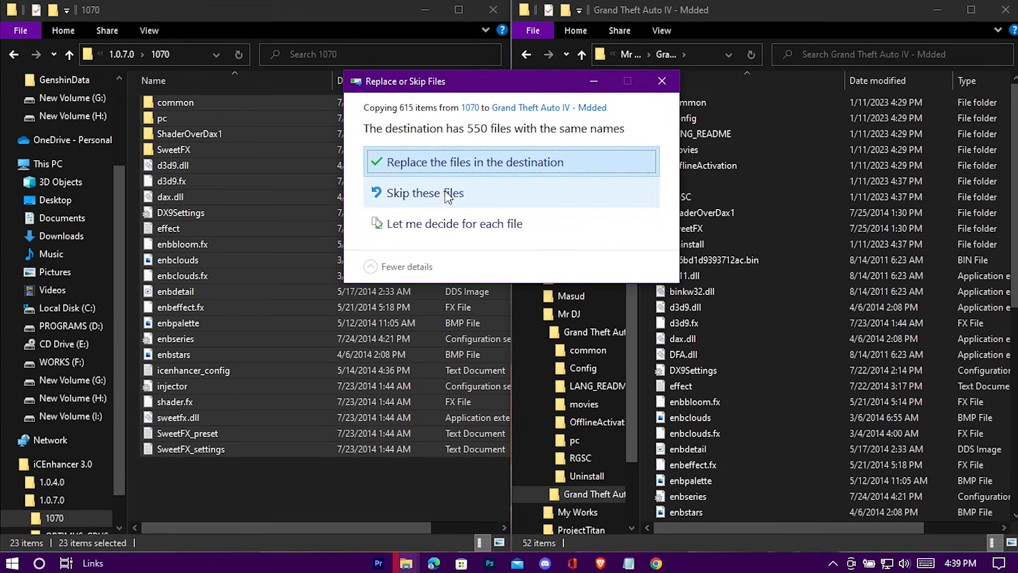
Step: Replace the same-named game files with the mod files, then close the 1070 folder window
{"action": "left_click", "coordinate": [440, 163]}
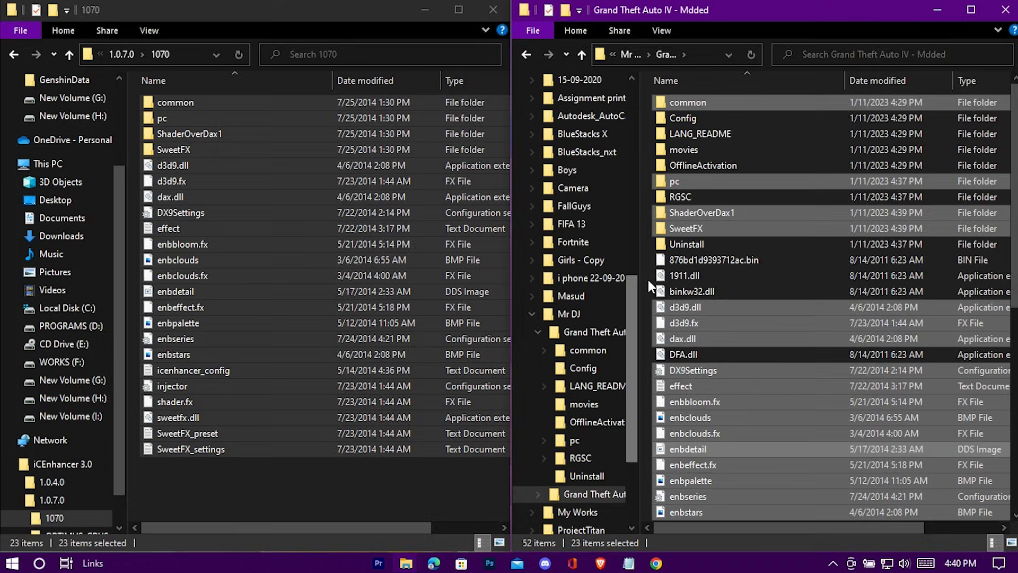
{"action": "left_click", "coordinate": [650, 269]}
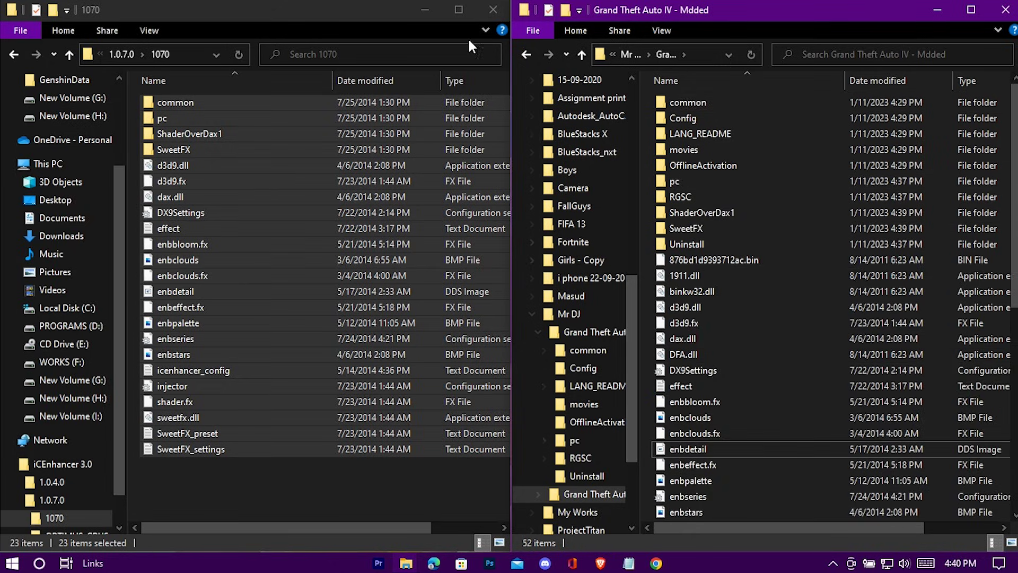
{"action": "left_click", "coordinate": [494, 10]}
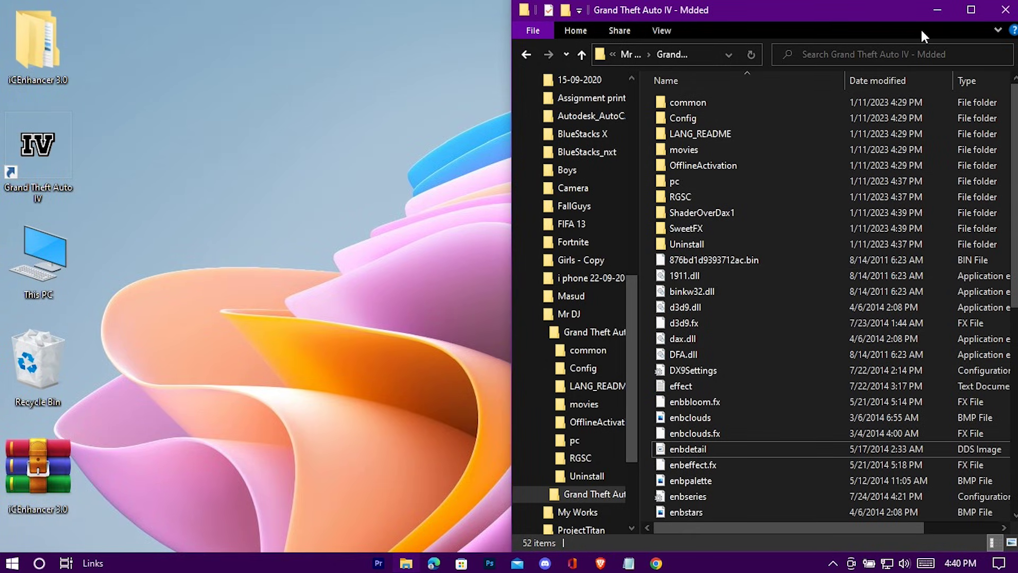